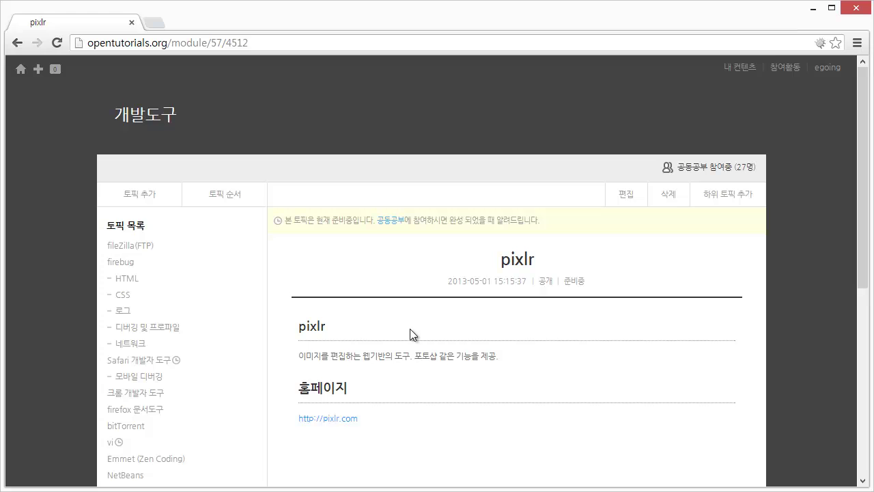
scroll(412, 336, down, 3)
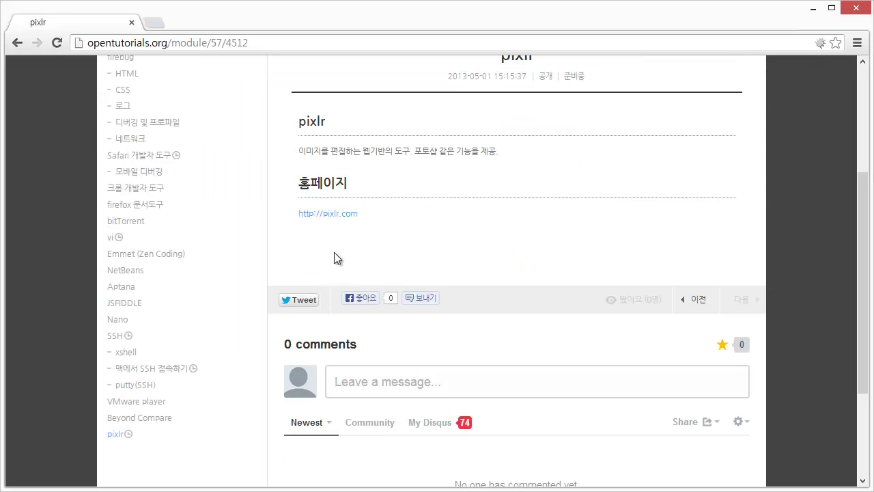
click(337, 215)
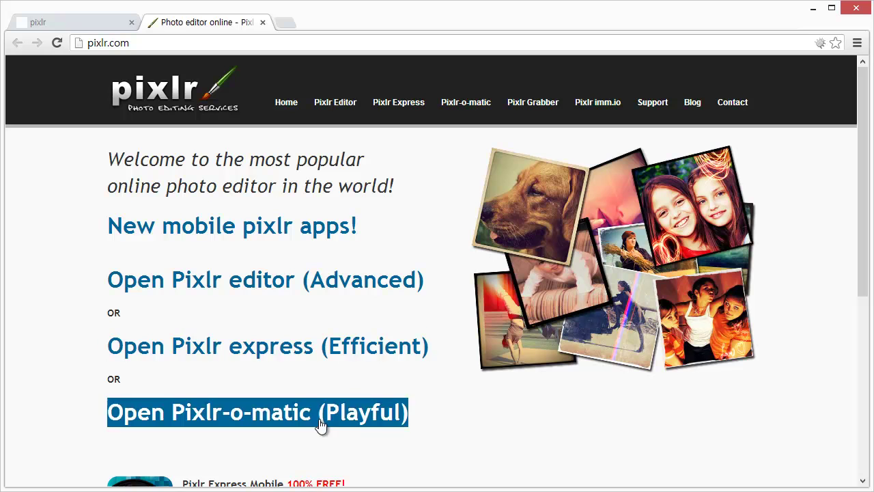
scroll(519, 377, down, 2)
scroll(518, 374, up, 2)
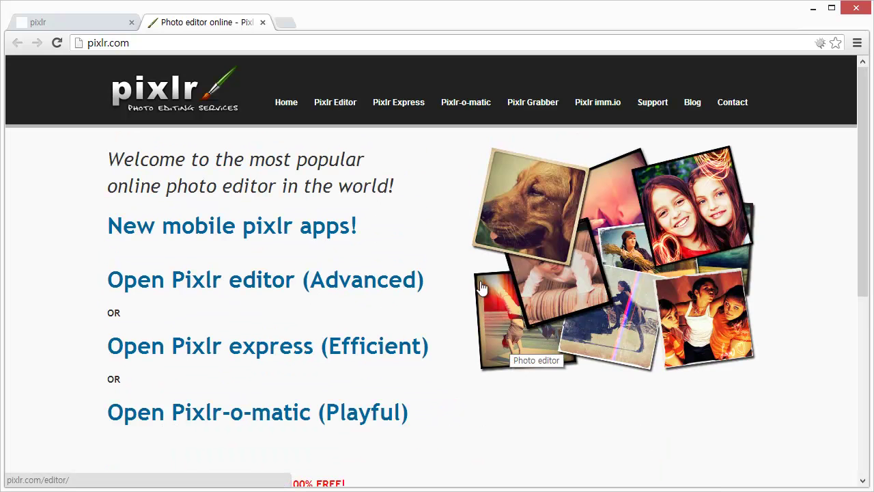
click(218, 295)
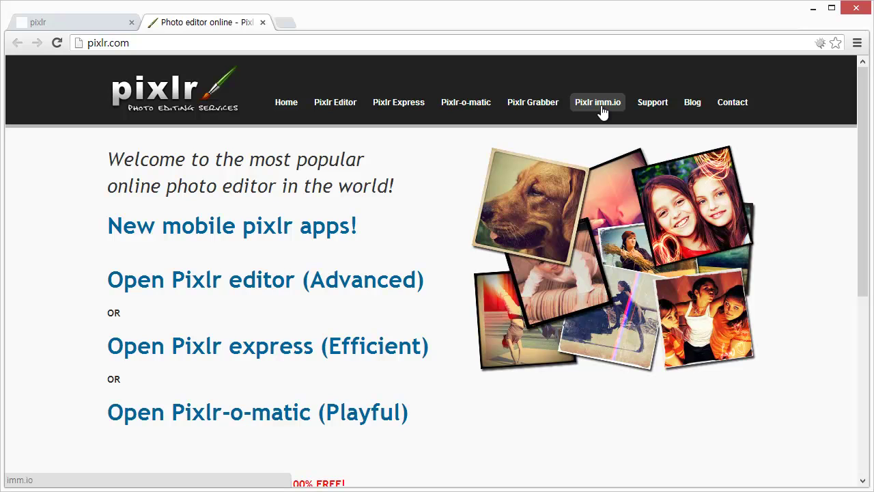
- Launch the advanced editor and create a new 800×600 image named 'pixlr cover'
click(306, 275)
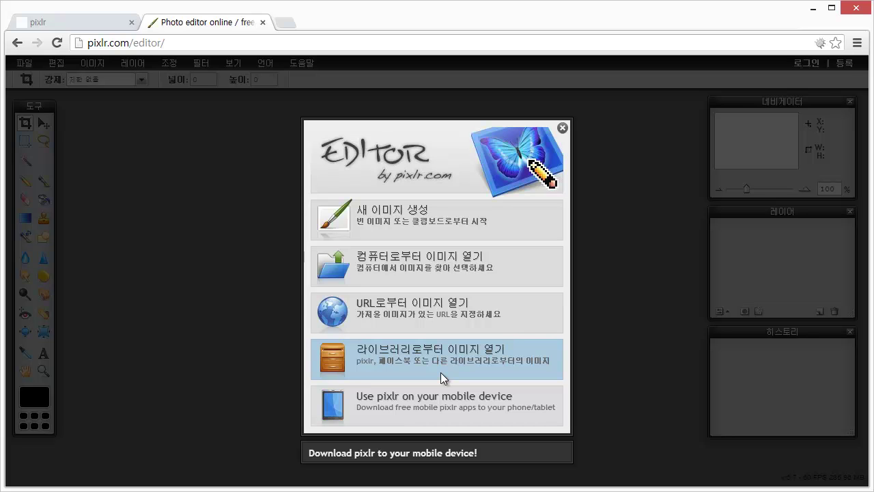
click(476, 216)
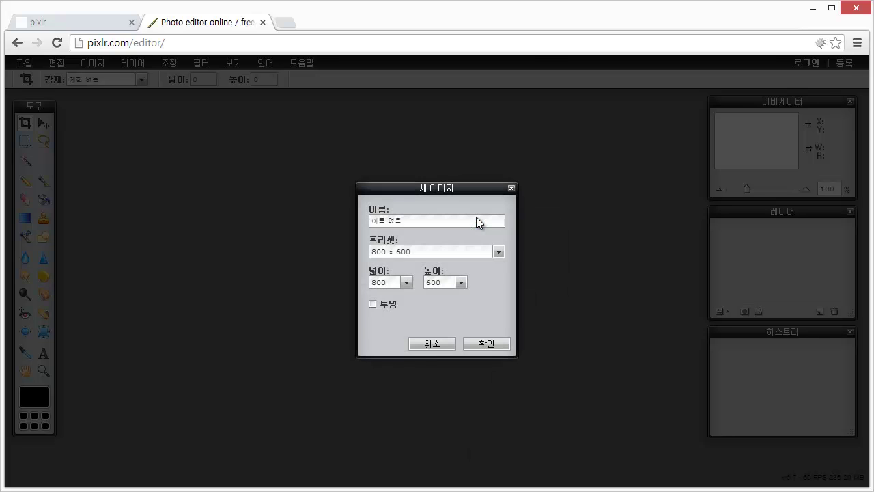
key(BackSpace)
key(BackSpace)
key(BackSpace)
key(BackSpace)
text(pic)
key(BackSpace)
text(xlr)
text( cover)
click(496, 253)
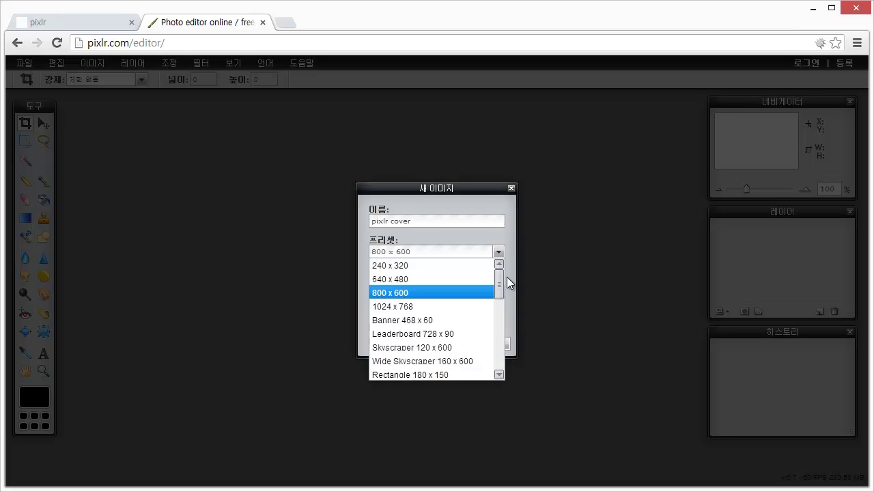
click(460, 251)
click(432, 250)
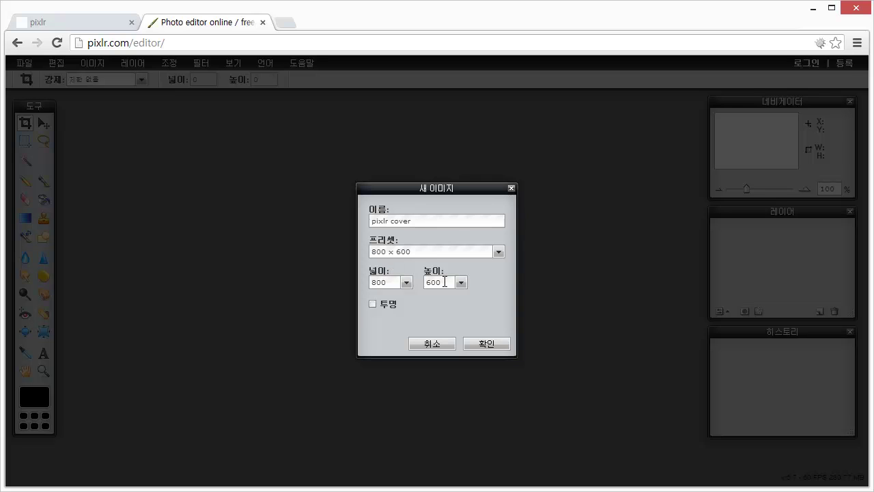
click(483, 343)
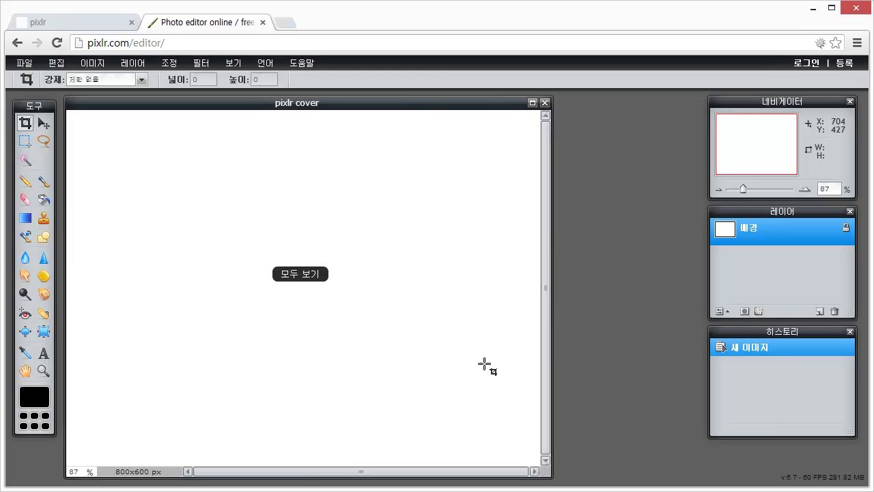
drag(434, 108, 507, 106)
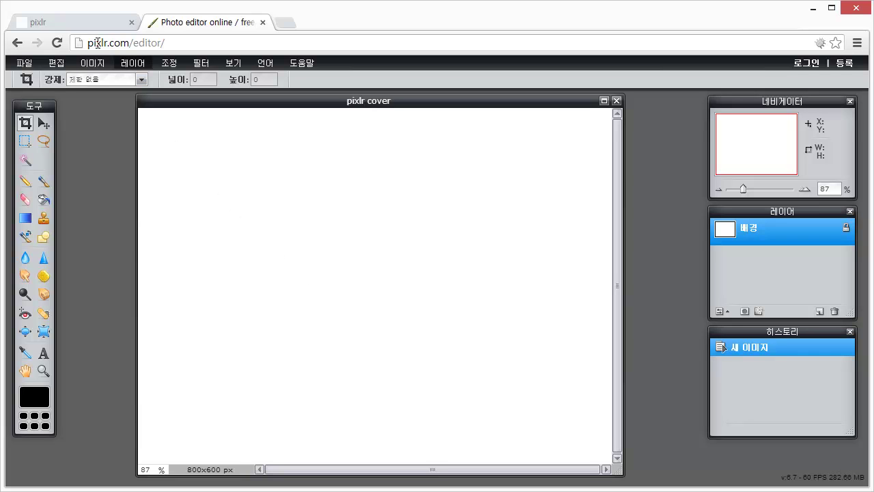
click(96, 69)
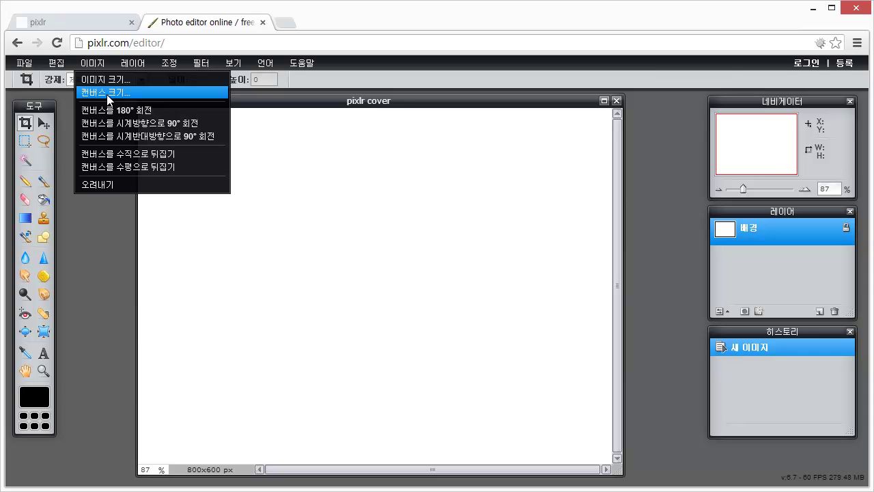
click(267, 103)
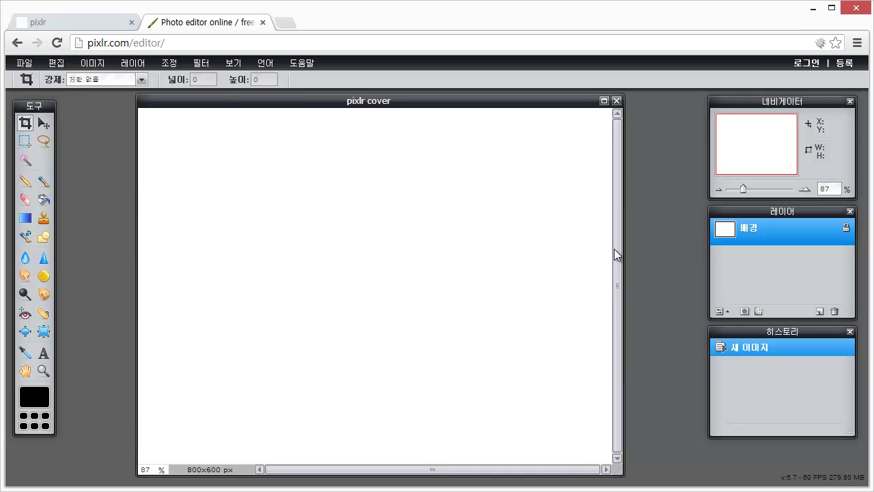
click(89, 63)
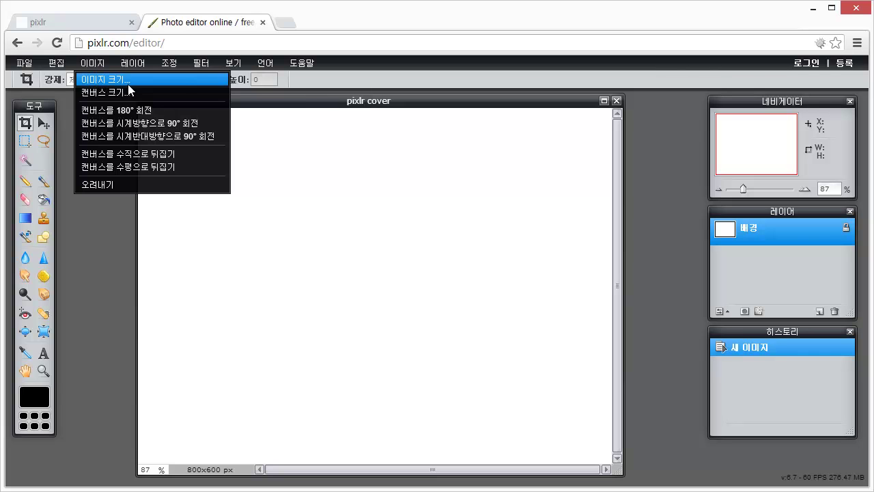
click(304, 89)
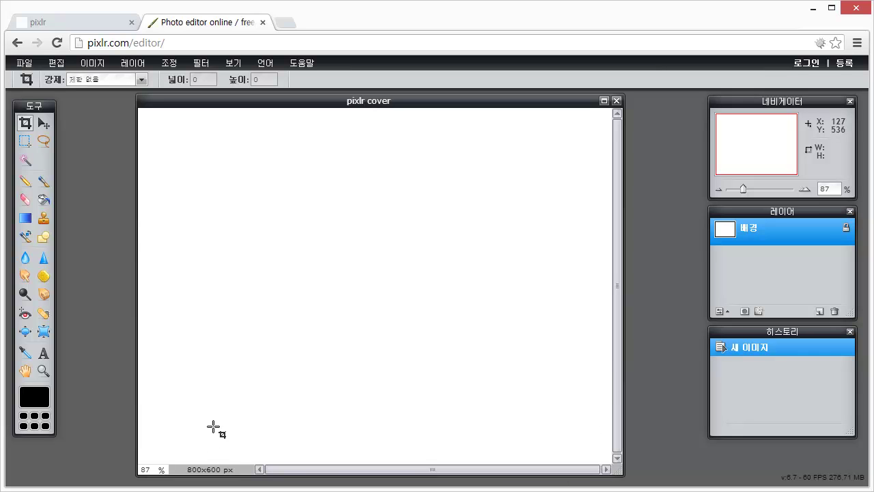
click(101, 65)
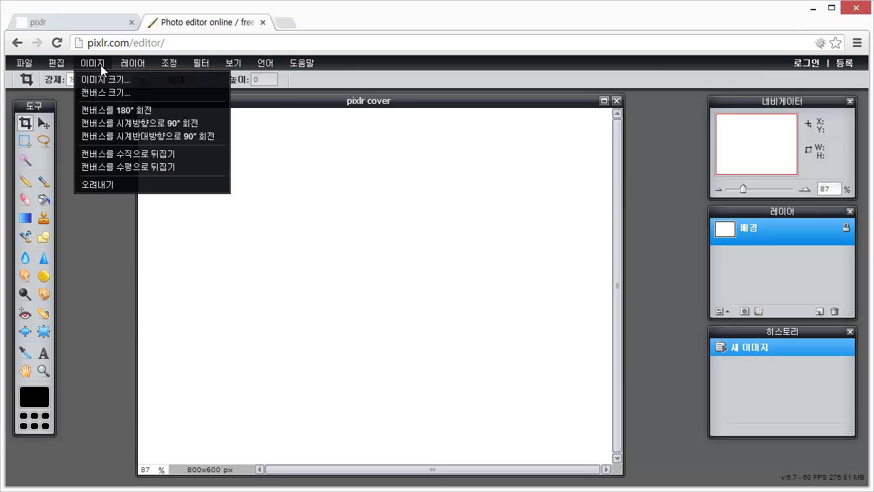
click(117, 239)
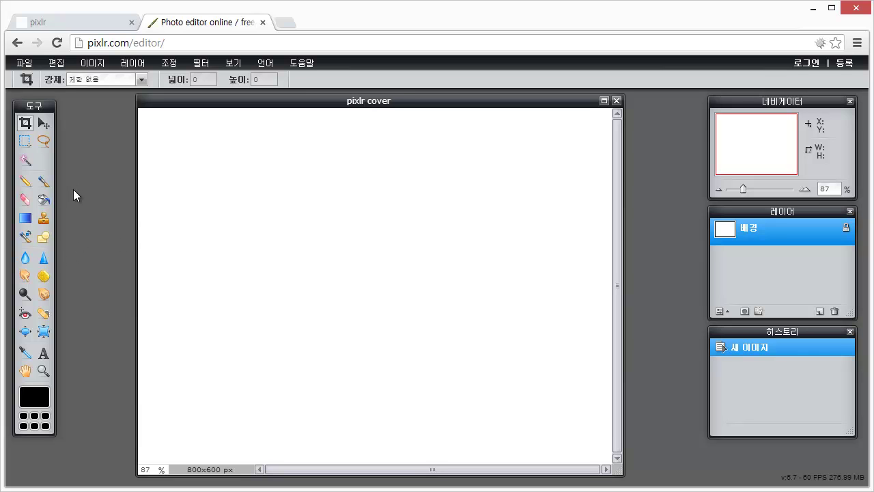
drag(570, 104, 499, 106)
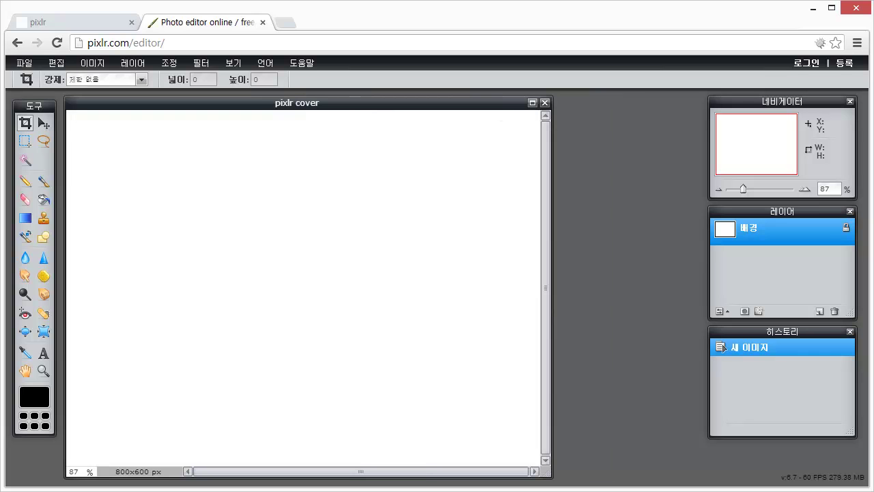
- Open the green curtain-and-floor photo from the computer and move its window aside
click(23, 63)
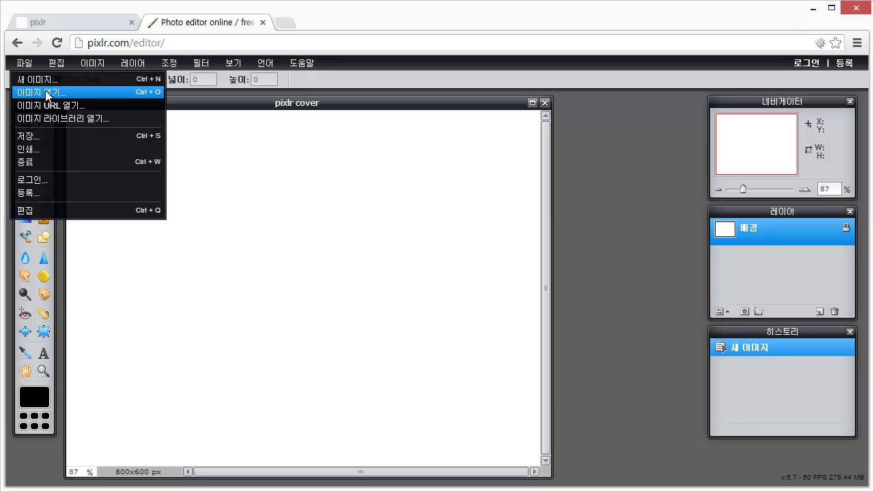
click(47, 92)
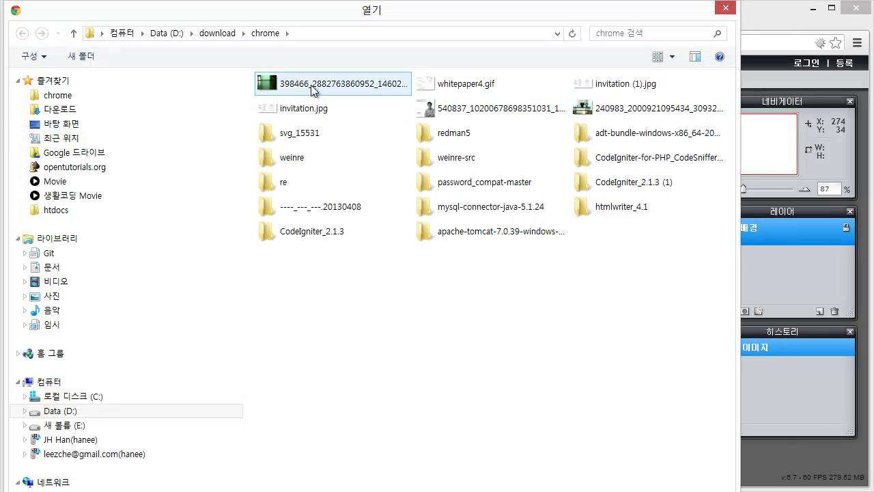
double_click(312, 88)
mouse_move(377, 113)
mouse_down()
mouse_move(541, 152)
mouse_move(511, 150)
mouse_up()
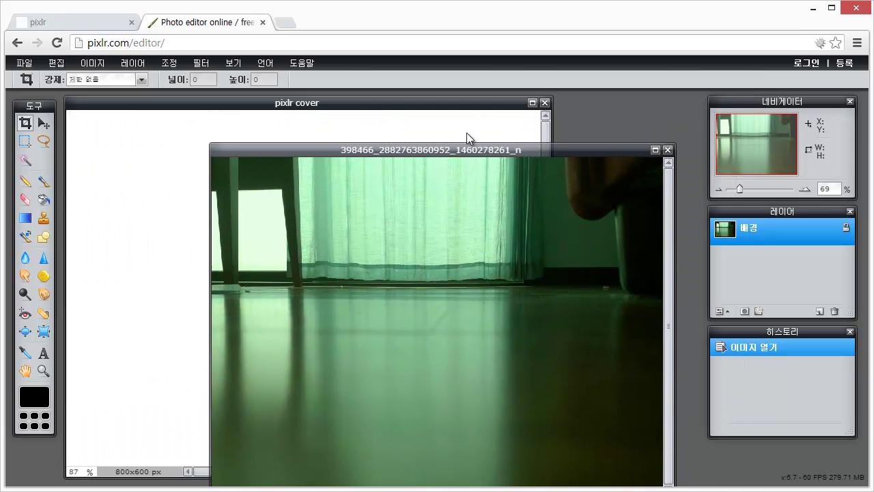
drag(466, 149, 496, 267)
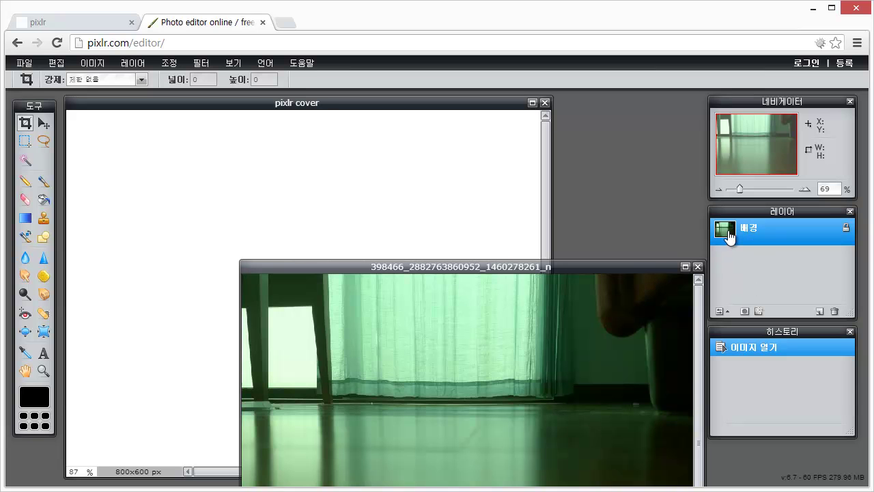
- Copy the photo's layer into pixlr cover and close the separate photo window
mouse_move(728, 238)
mouse_down()
mouse_move(612, 197)
mouse_move(369, 188)
mouse_up()
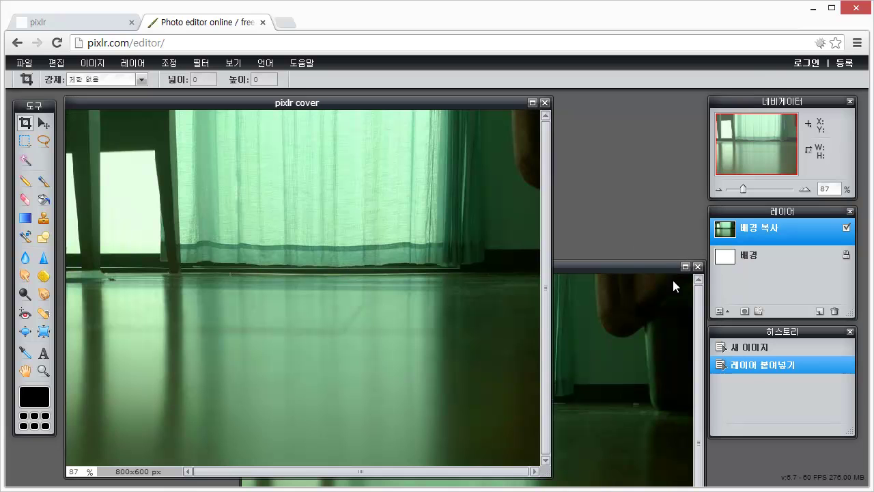
click(630, 266)
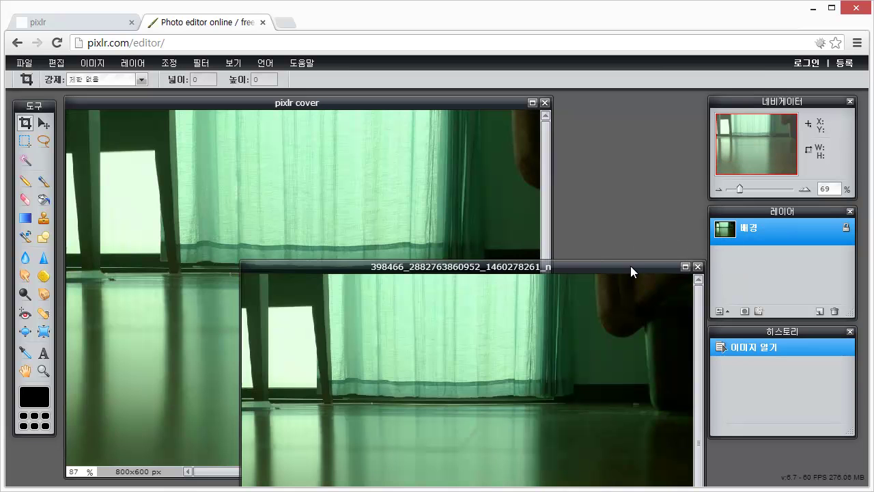
click(697, 267)
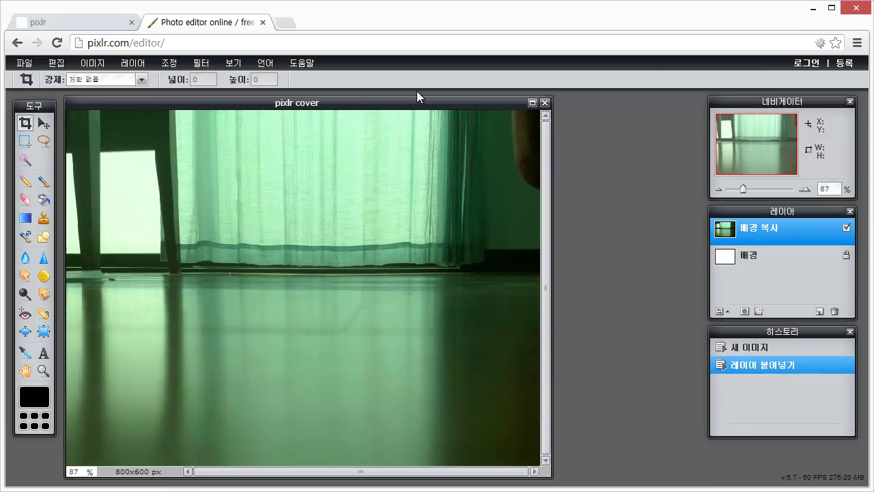
drag(422, 104, 498, 105)
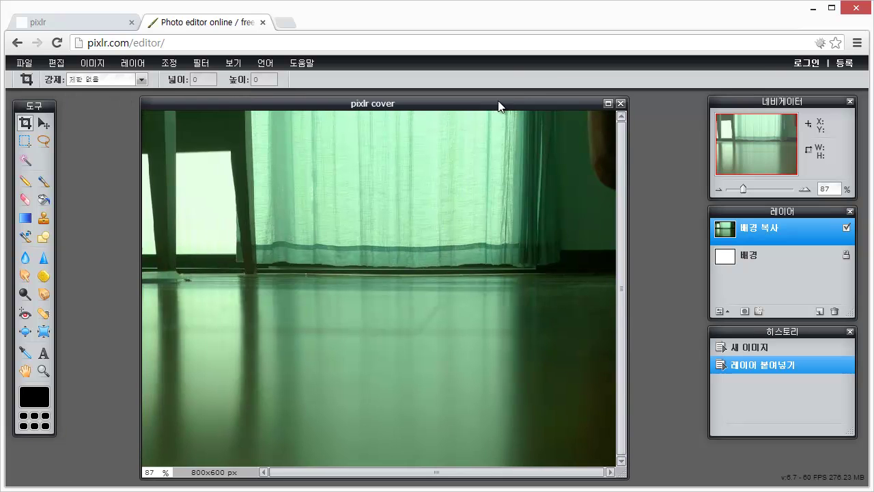
click(93, 63)
click(113, 94)
text(300)
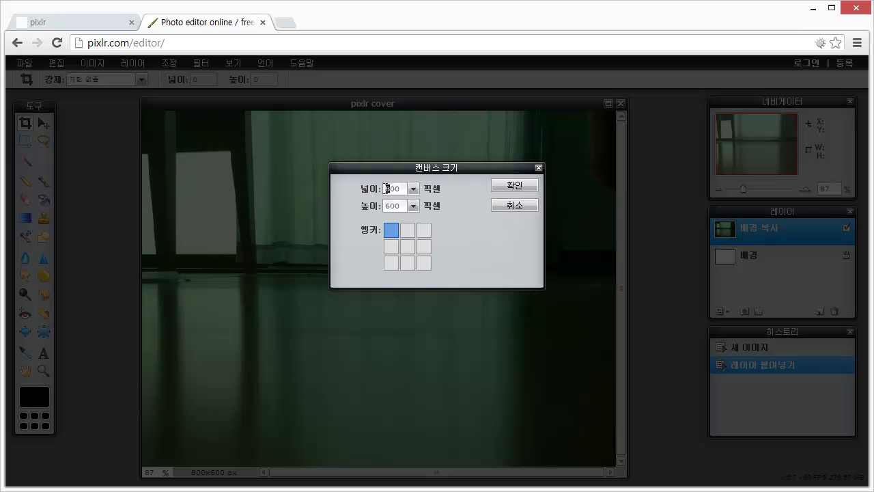
click(511, 188)
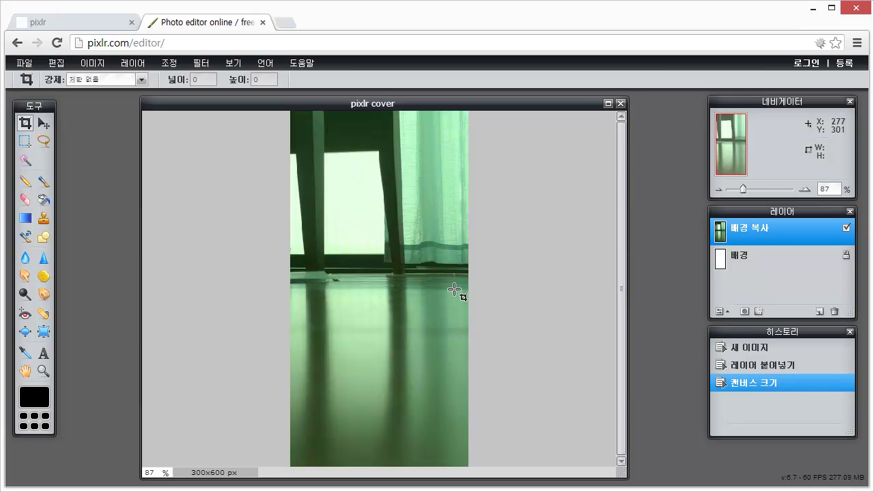
key(ctrl+z)
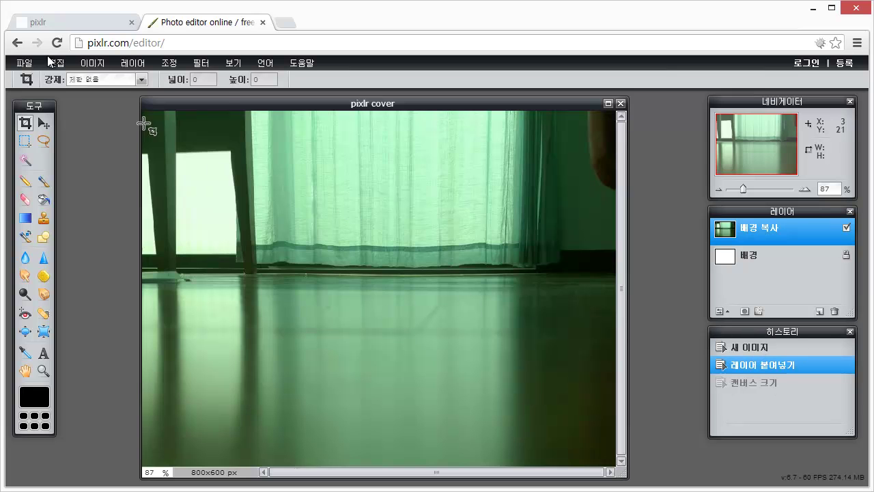
- Resize the image to width 300 (300×225) with proportions constrained
click(83, 66)
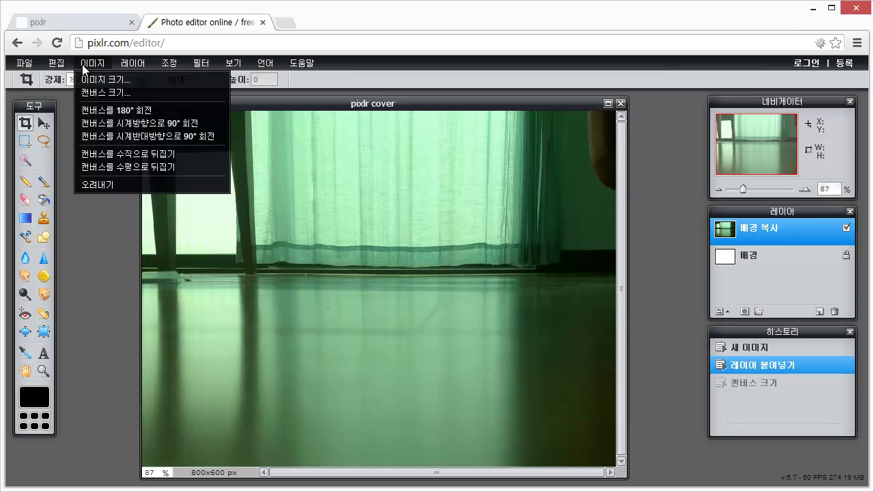
click(97, 81)
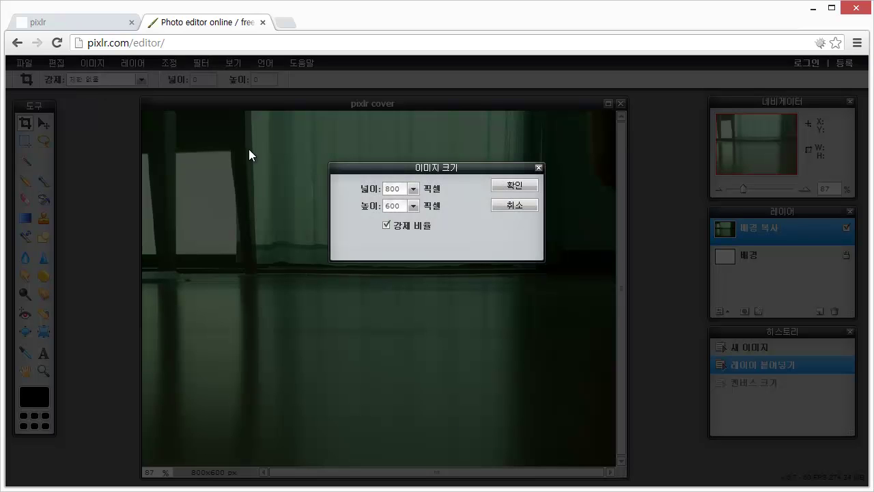
drag(393, 188, 373, 190)
click(534, 186)
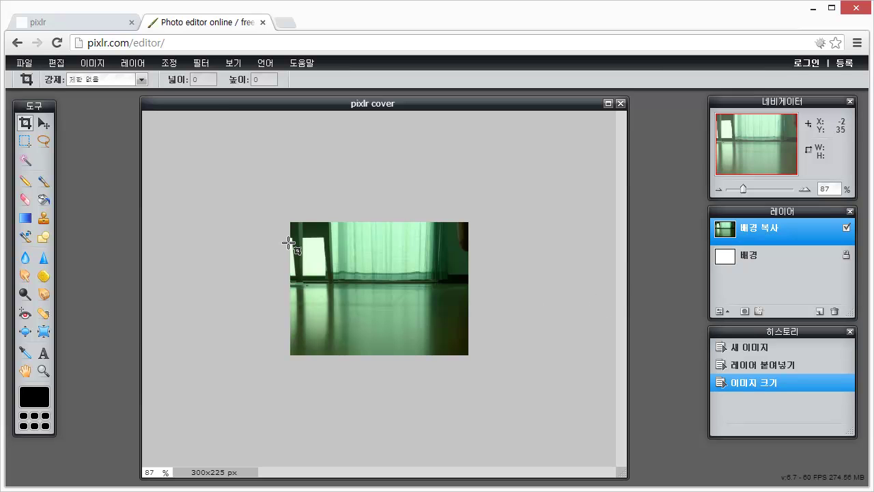
- Undo the 300×225 resize, restoring the 800×600 image
key(ctrl+z)
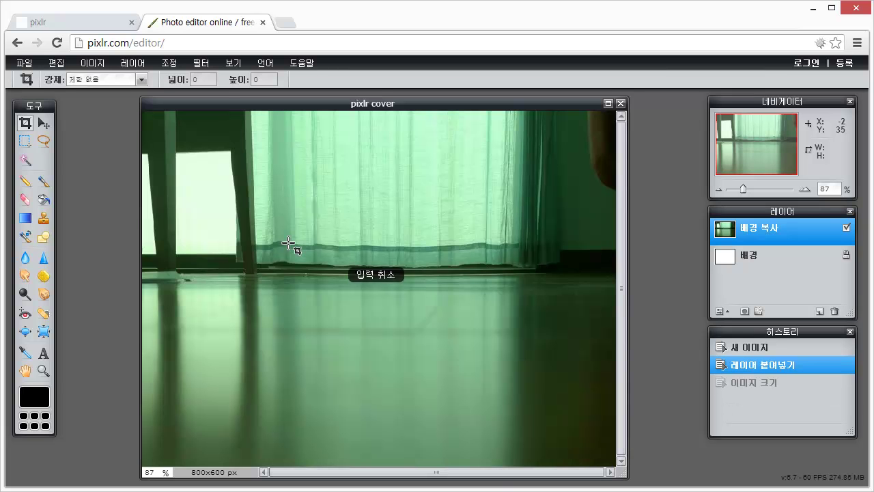
click(87, 65)
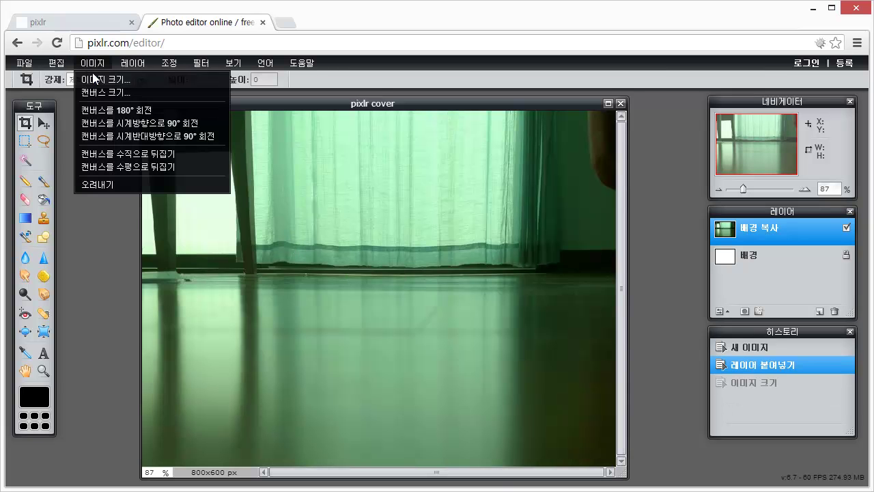
click(112, 229)
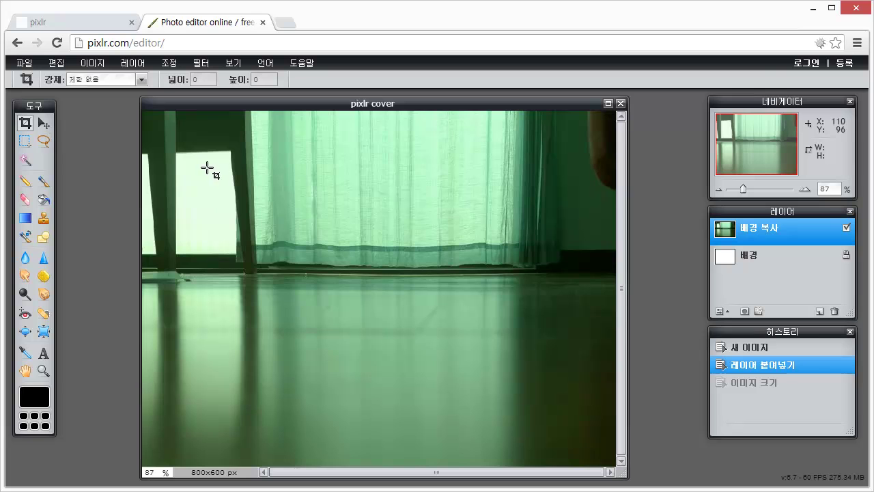
- Apply a trial crop around the curtain and floor, then undo it
drag(216, 173, 559, 352)
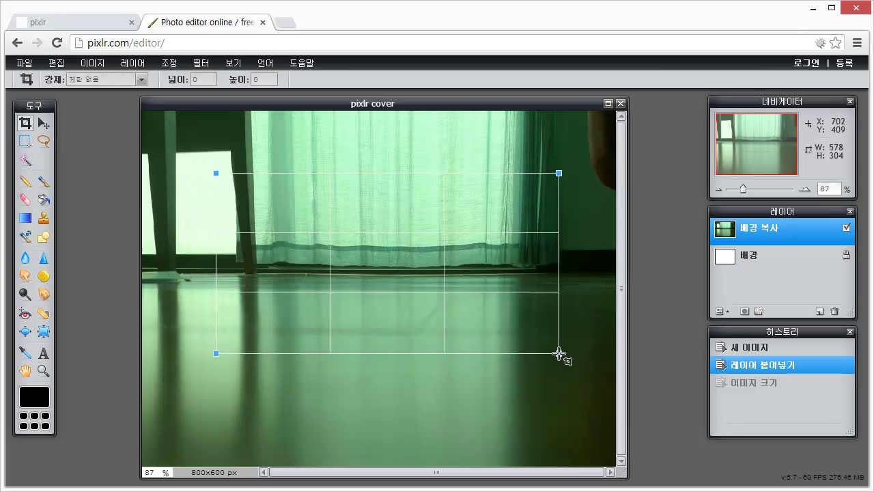
key(Return)
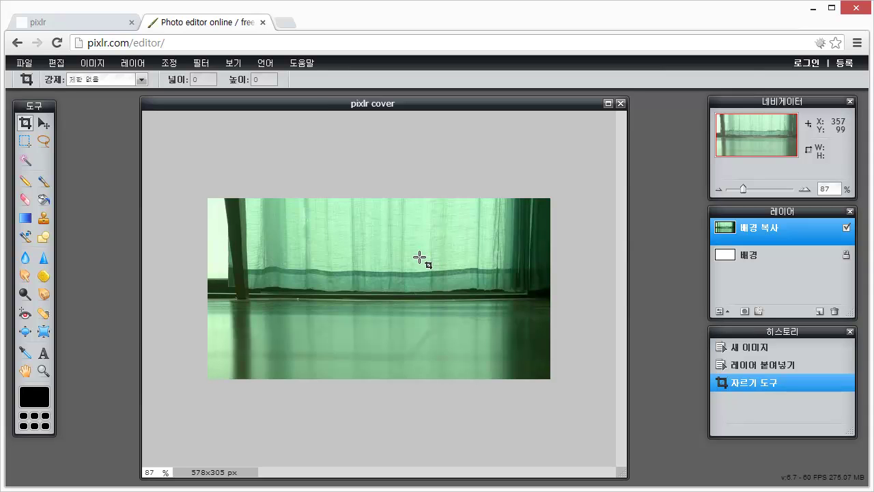
key(ctrl+z)
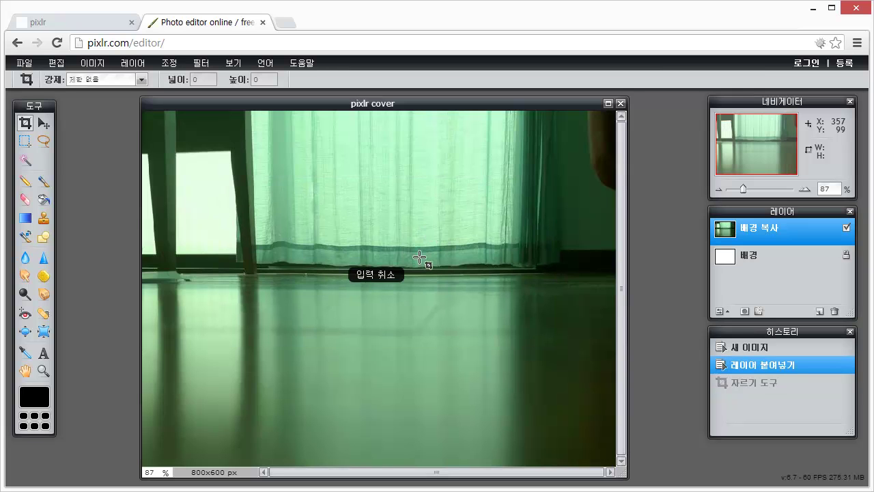
scroll(389, 205, down, 1)
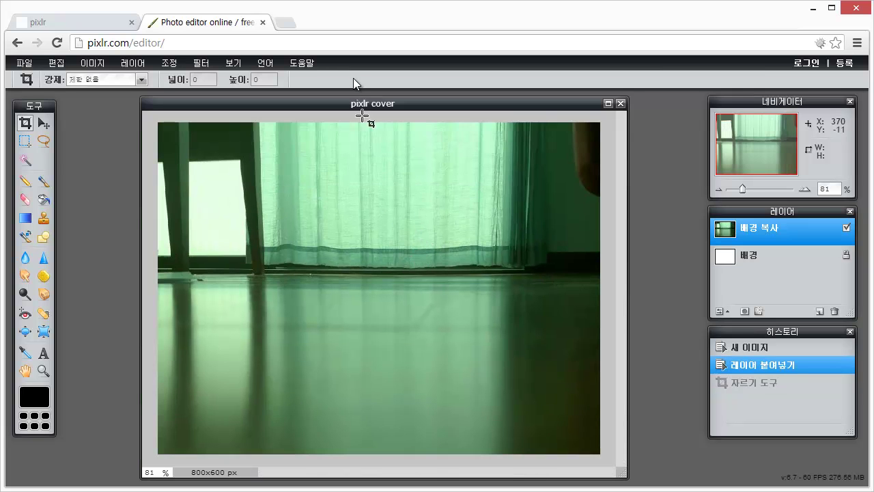
scroll(365, 174, up, 1)
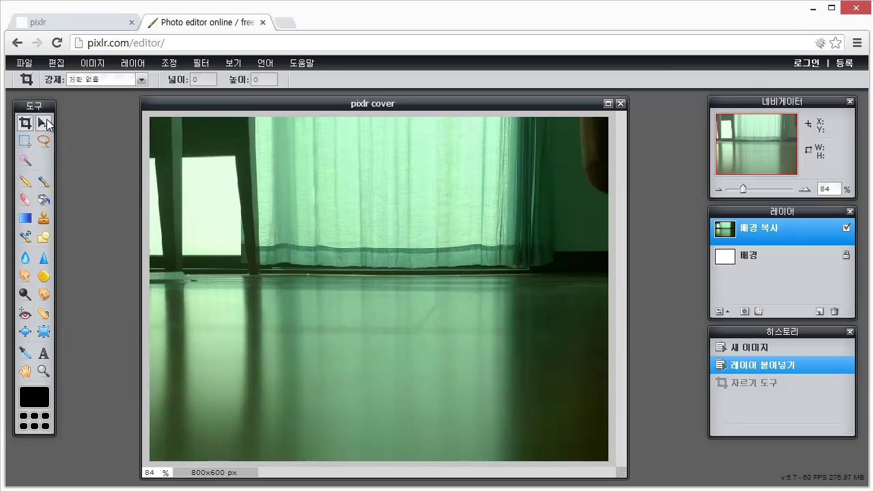
- Add a 'Pixlr' text layer near the canvas centre in the 08서울남산체 B font
click(44, 353)
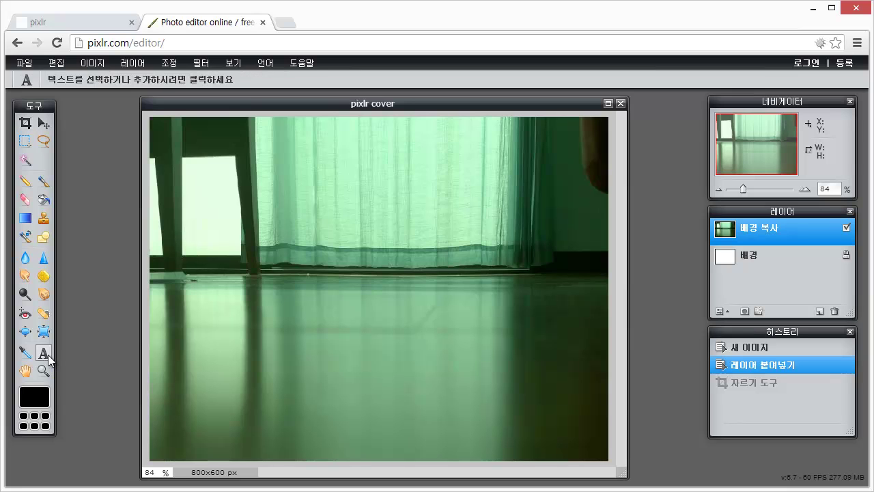
click(345, 295)
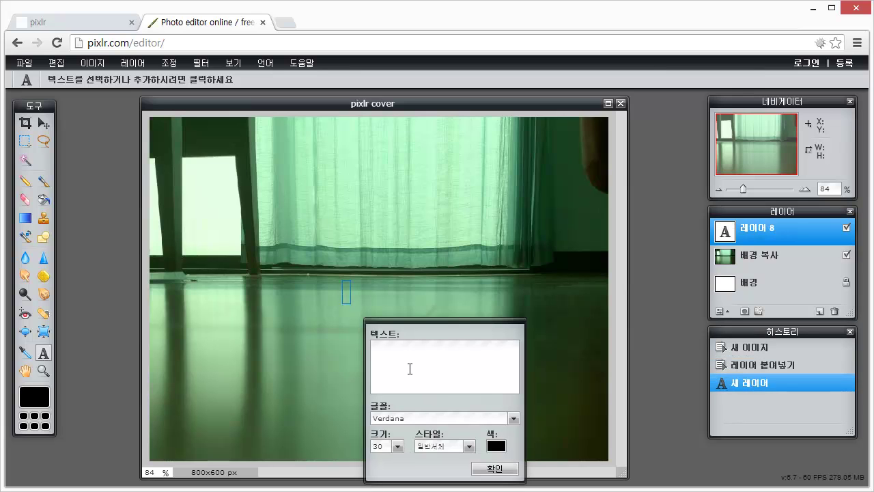
text(Pixlr)
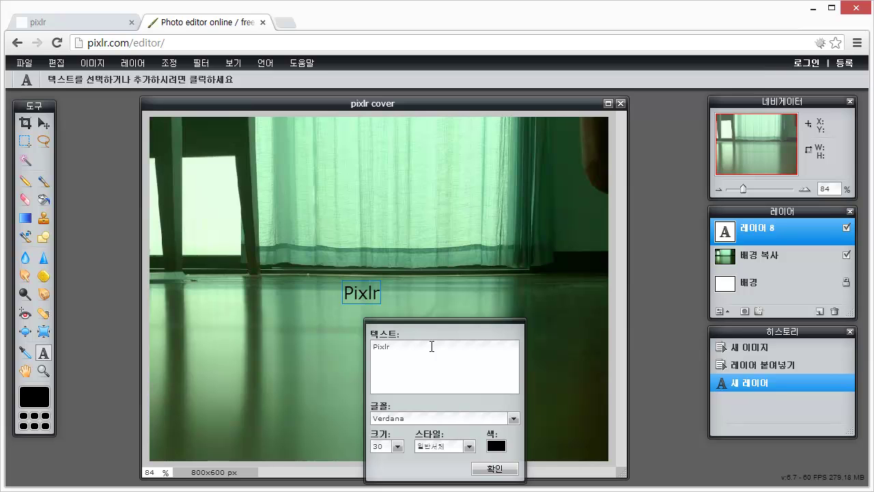
click(512, 419)
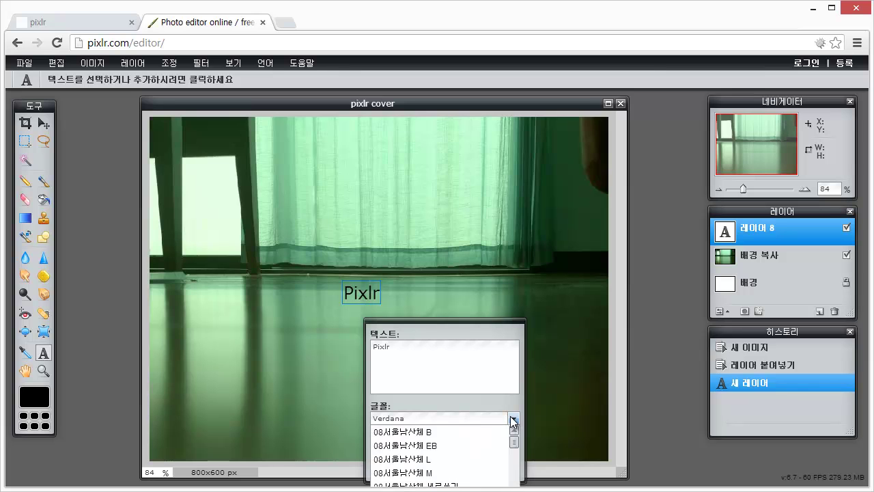
click(446, 432)
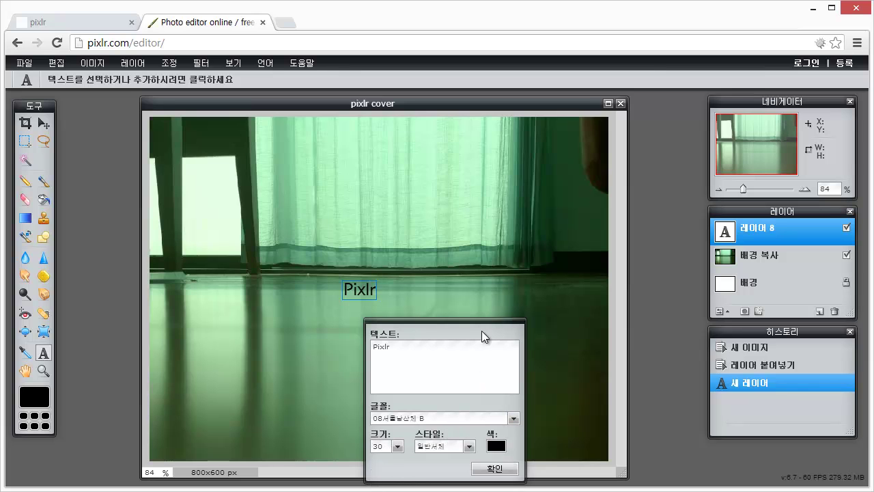
- Make the Pixlr text white at size 128 and commit it
drag(510, 321, 578, 217)
click(569, 337)
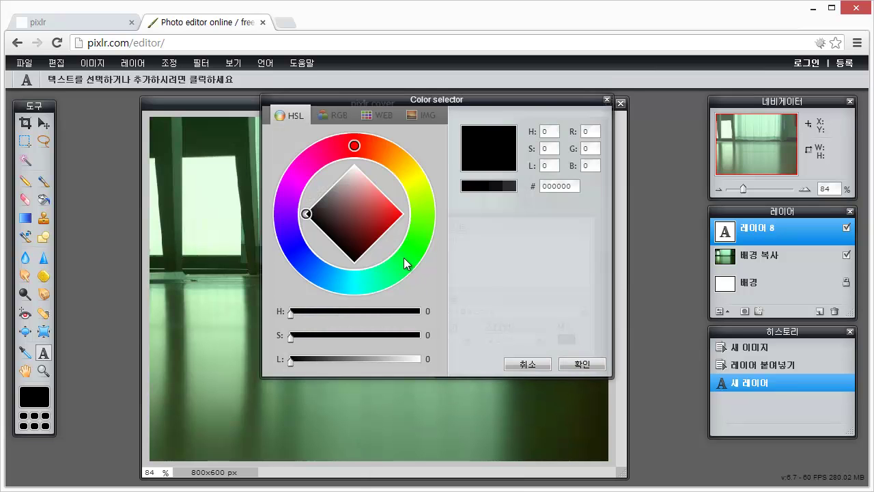
drag(372, 208, 356, 159)
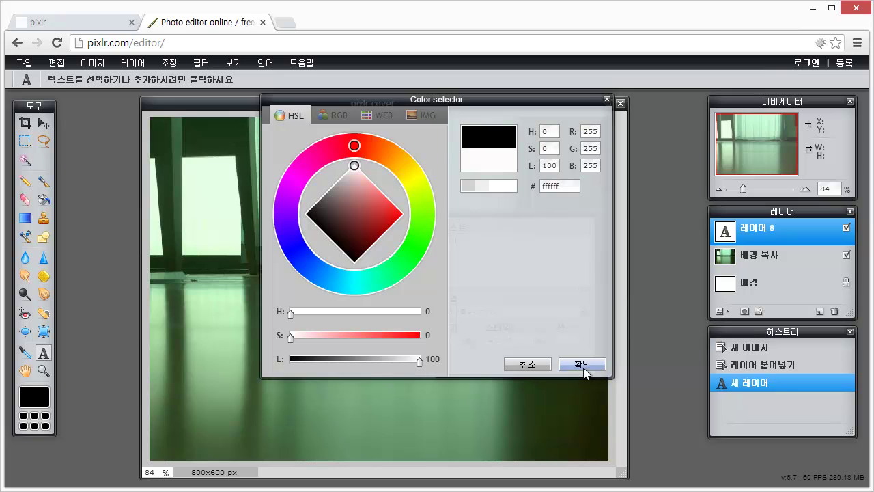
click(582, 363)
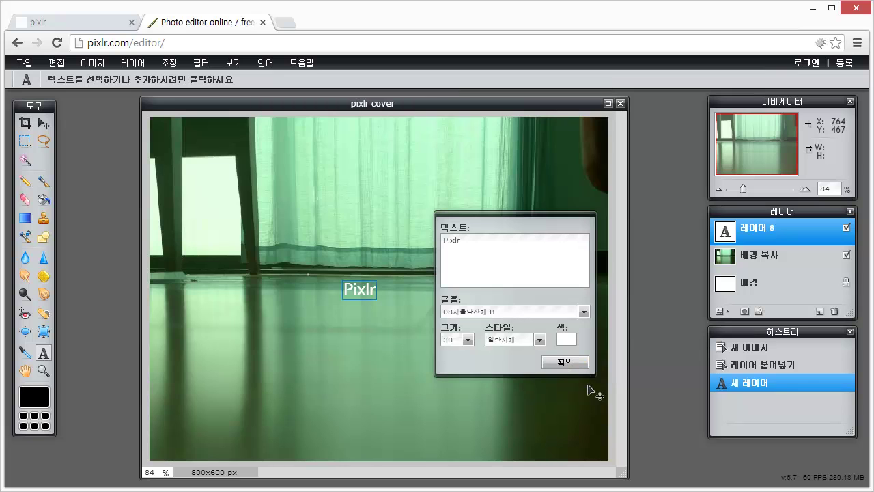
click(470, 338)
drag(422, 352, 464, 362)
click(566, 364)
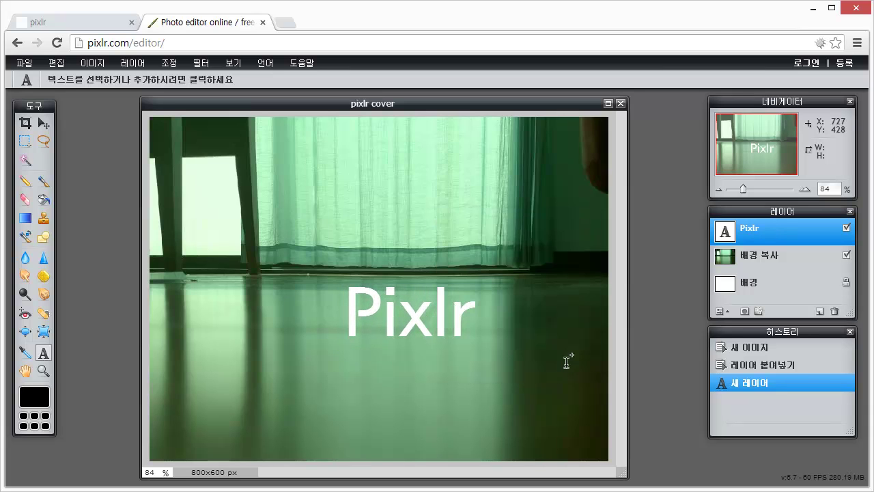
- Move the white Pixlr text to the bottom-right corner of the photo
click(44, 123)
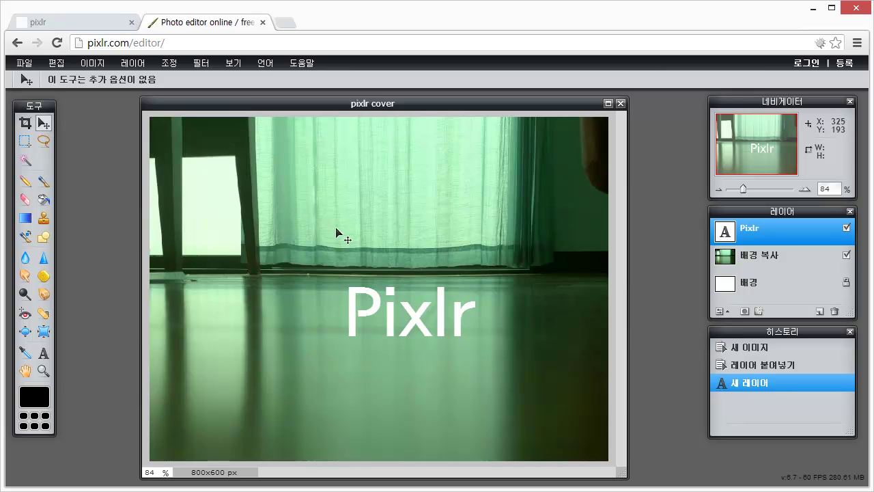
mouse_move(444, 310)
mouse_down()
mouse_move(261, 406)
mouse_move(550, 397)
mouse_up()
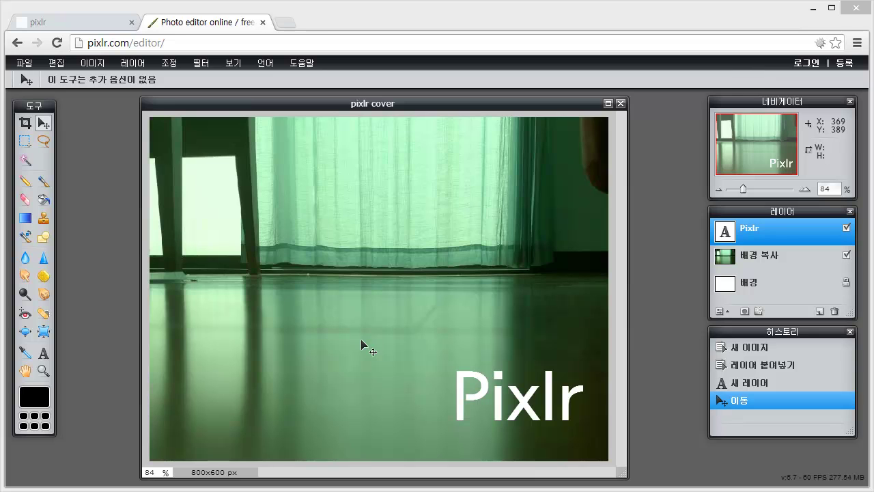
- In Save image, set the destination to imm.io with description 'pixlr cover'
click(27, 64)
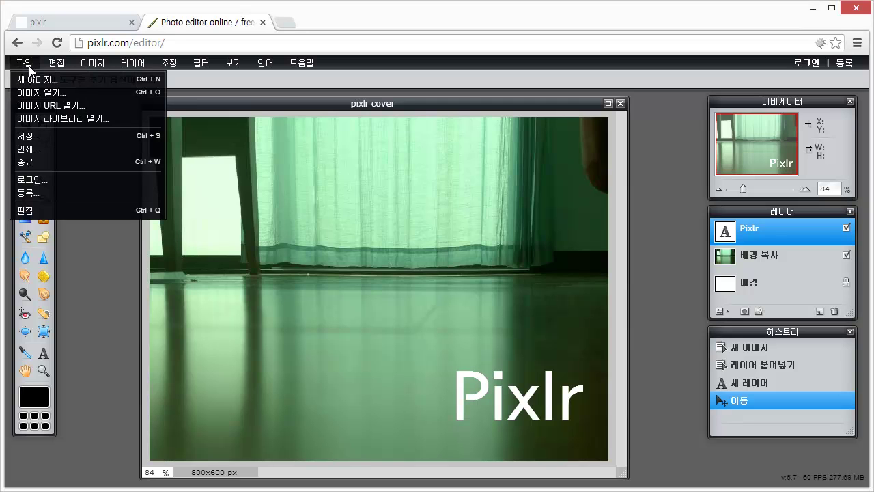
click(44, 135)
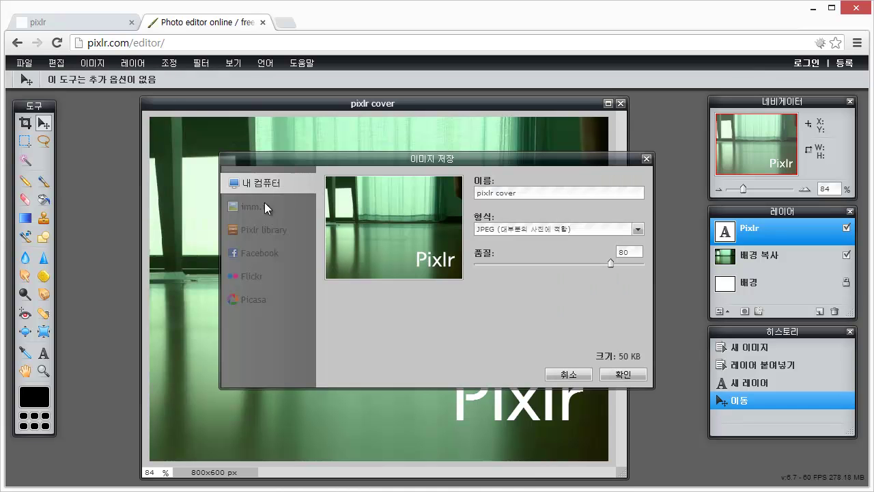
click(259, 230)
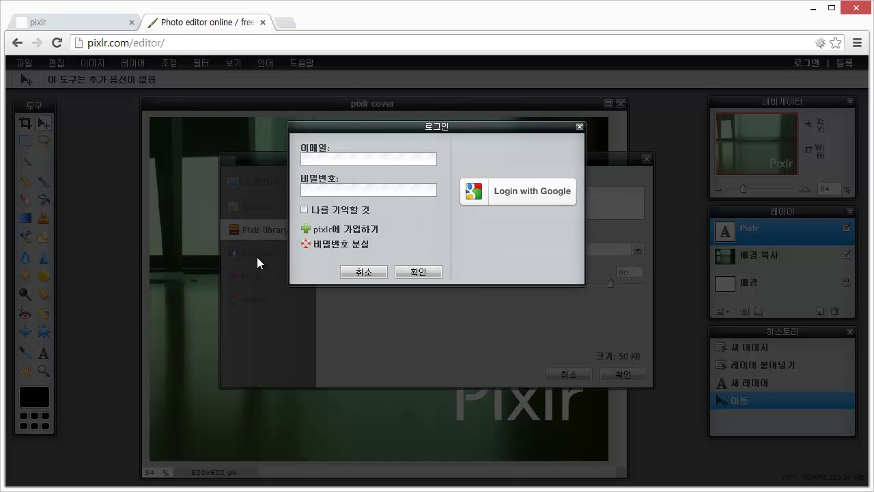
click(357, 273)
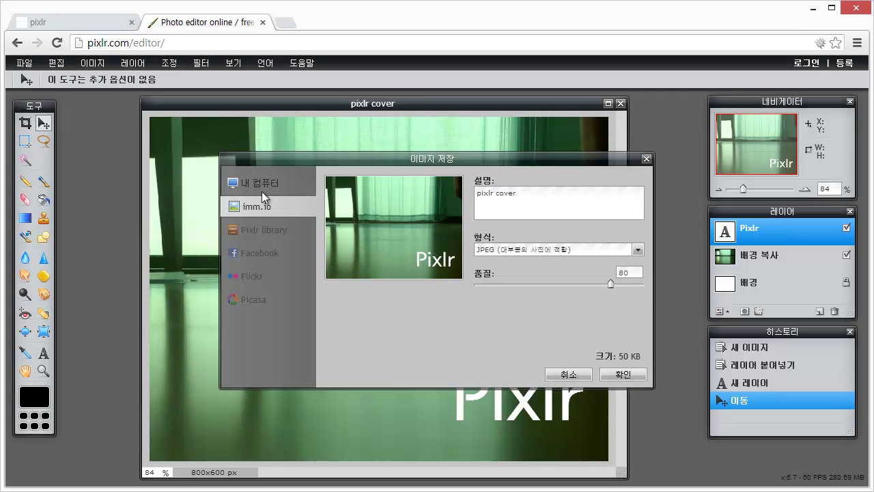
click(261, 191)
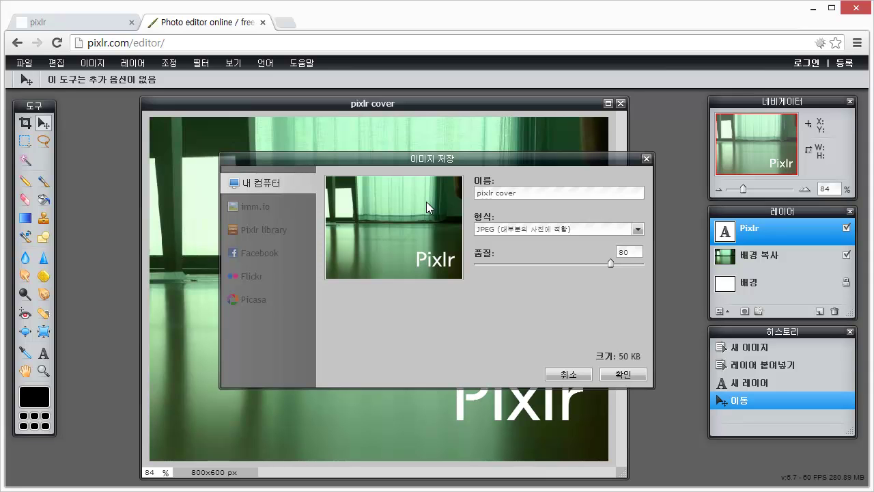
click(242, 207)
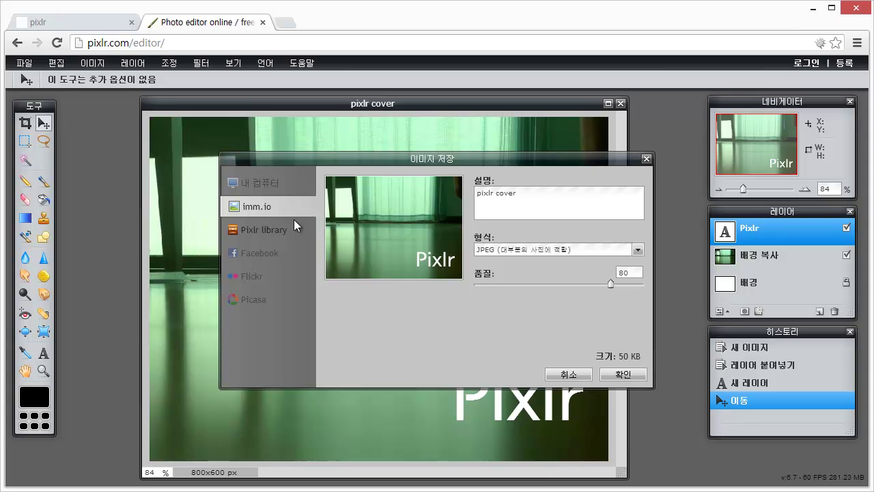
click(495, 196)
click(279, 231)
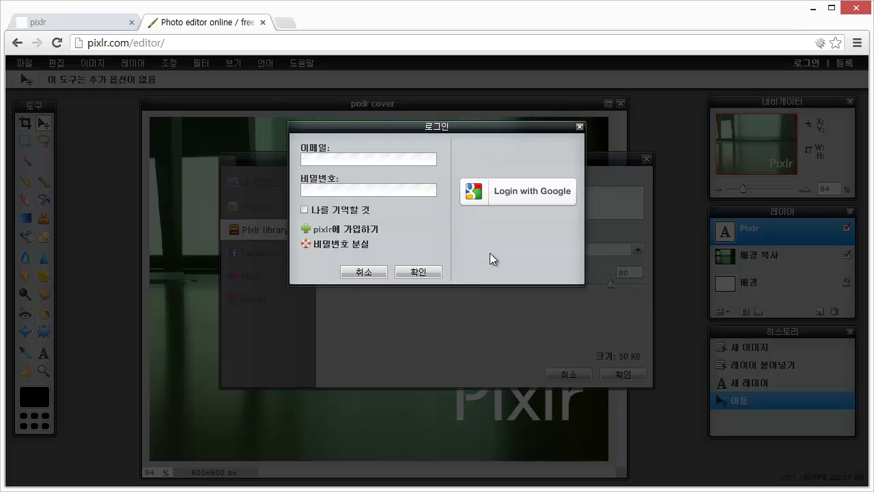
click(373, 273)
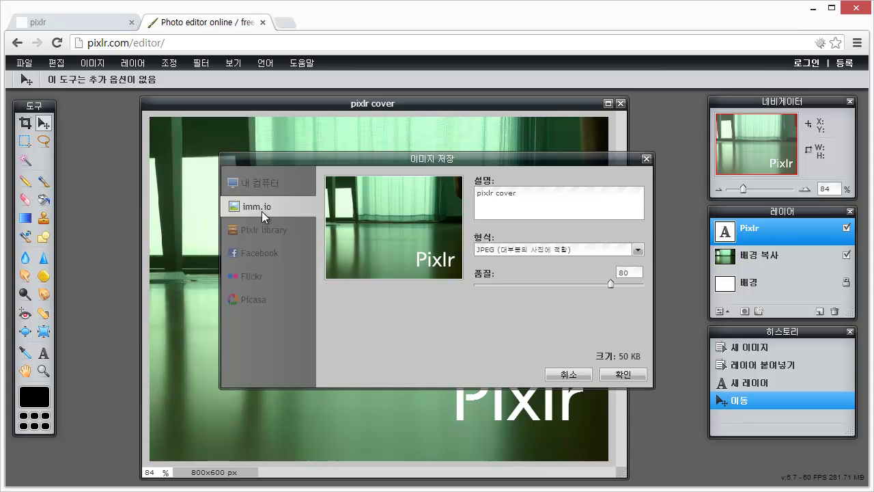
- Upload the image to imm.io and copy its share link
click(631, 375)
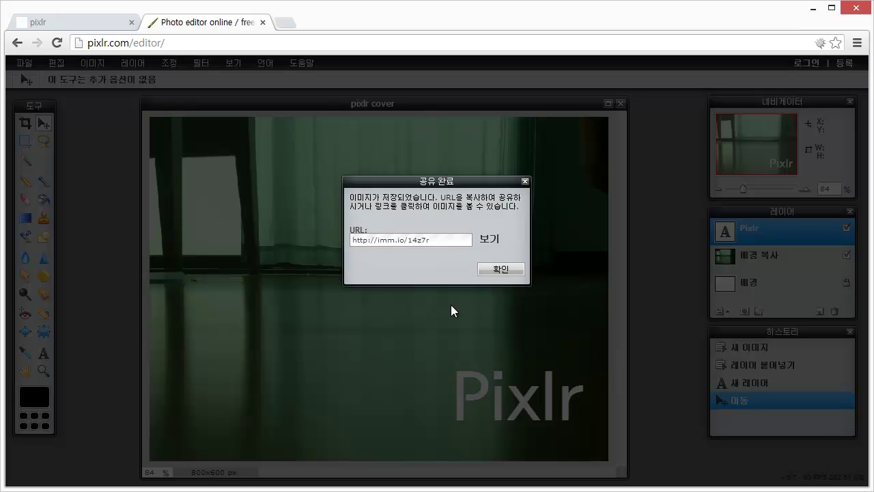
drag(436, 243, 345, 239)
right_click(390, 240)
click(411, 274)
- Paste the imm.io share link into a new tab and load the pixlr cover.jpg page
click(298, 21)
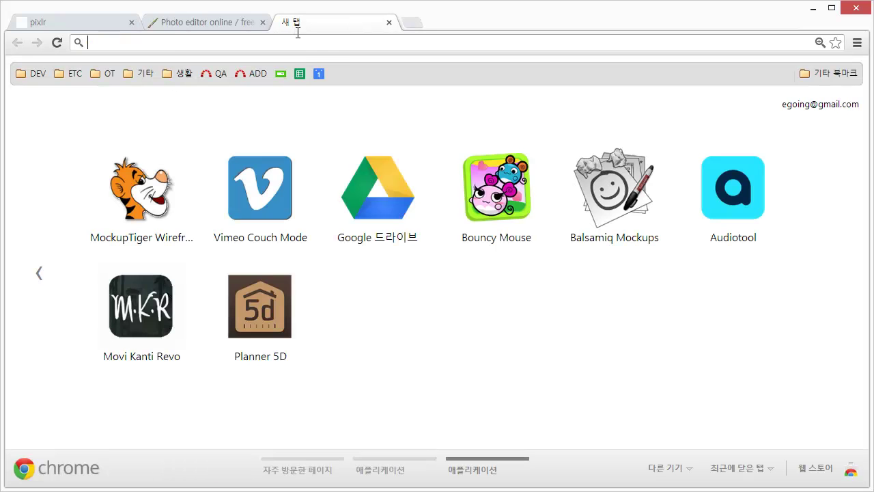
right_click(307, 45)
click(362, 125)
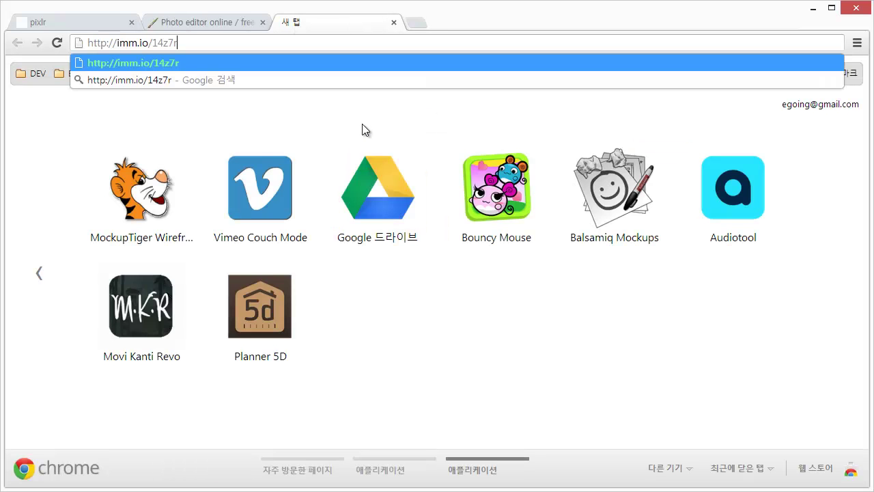
key(Return)
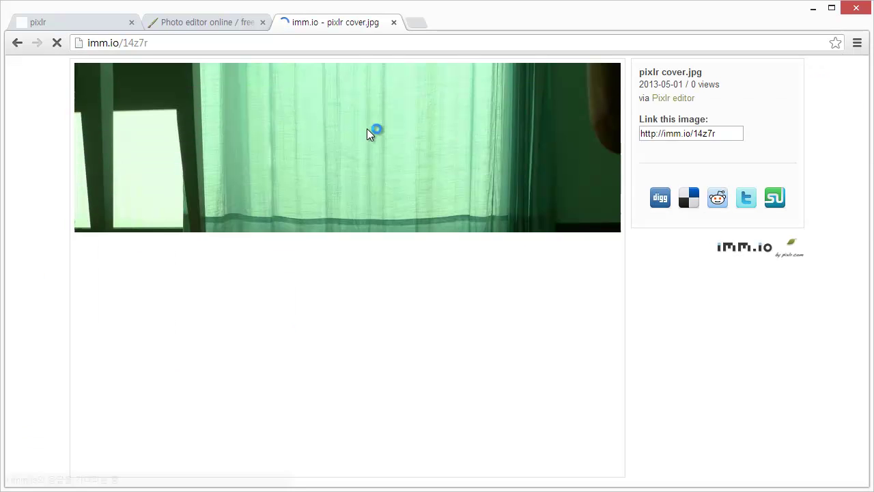